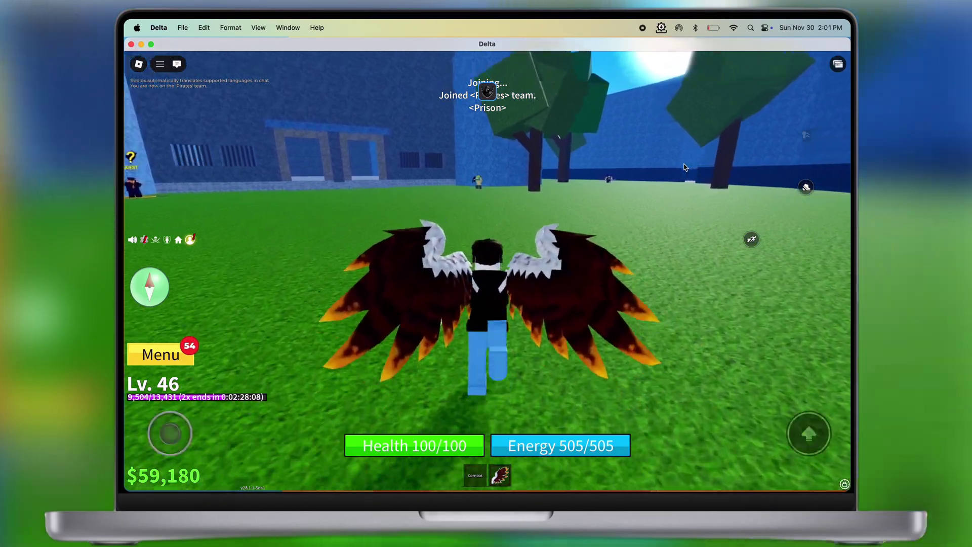
pyautogui.press('d')
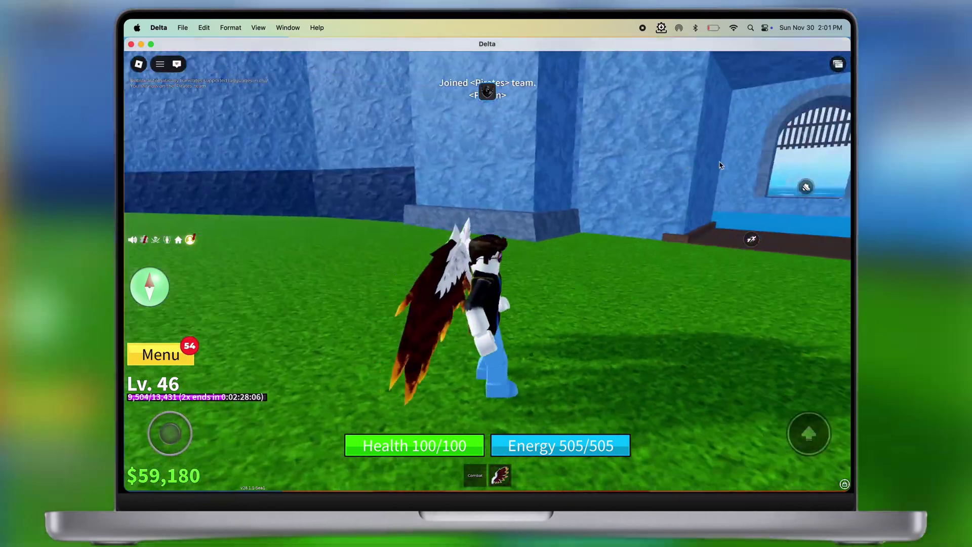
# Walk the character around the Roblox yard, toward the trees and blue wall.
pyautogui.press('s')
pyautogui.press('w')
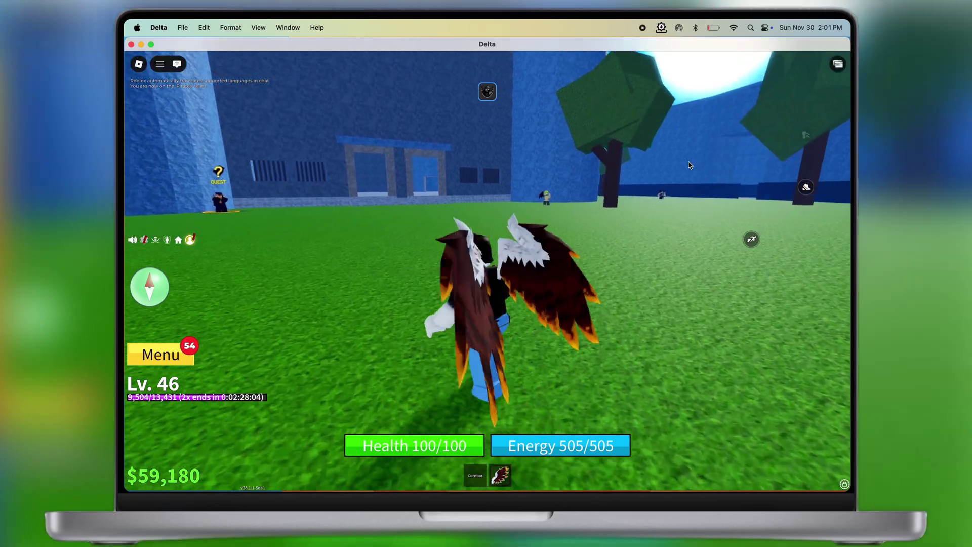
pyautogui.press('d')
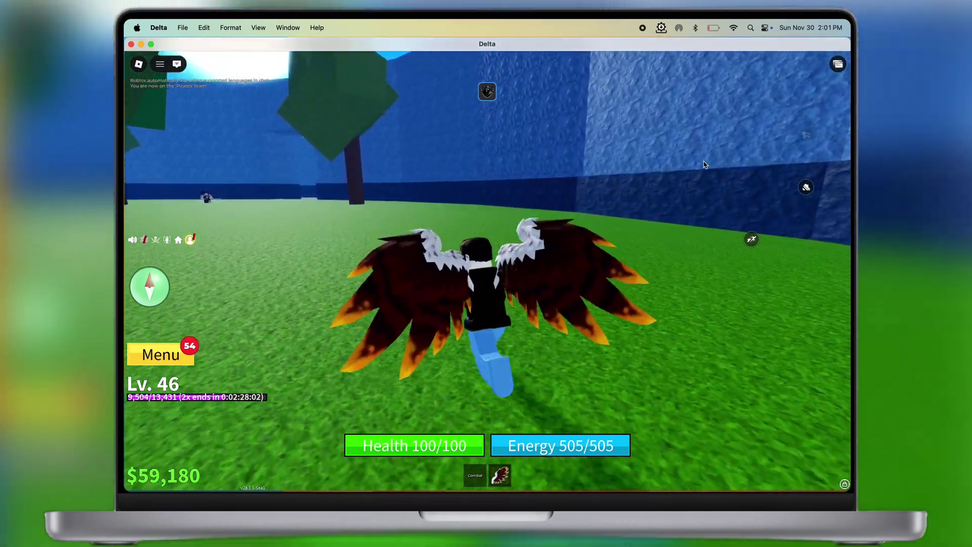
pyautogui.click(595, 141)
# Open the Delta key panel and request a free key link via Receive Key.
pyautogui.click(487, 92)
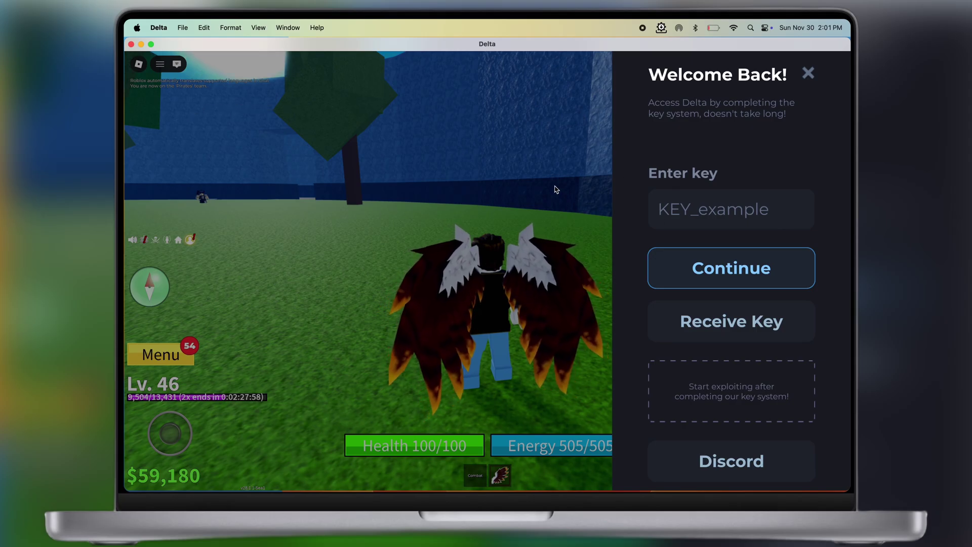
pyautogui.click(809, 73)
pyautogui.press('w')
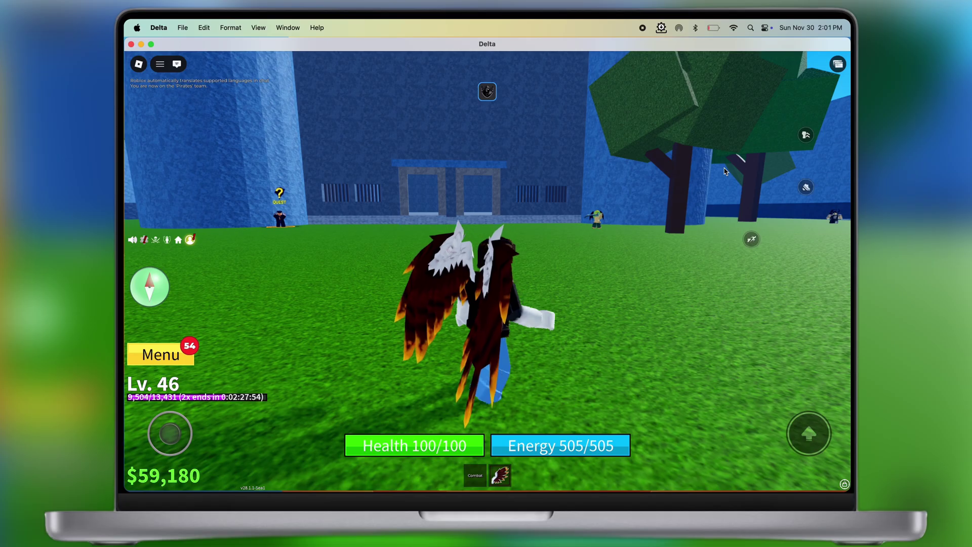
pyautogui.press('w')
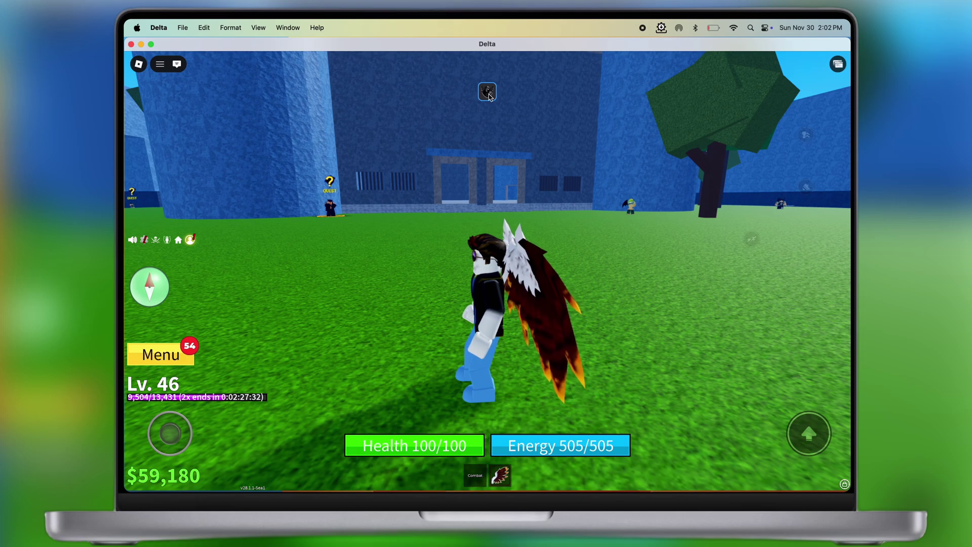
pyautogui.click(486, 92)
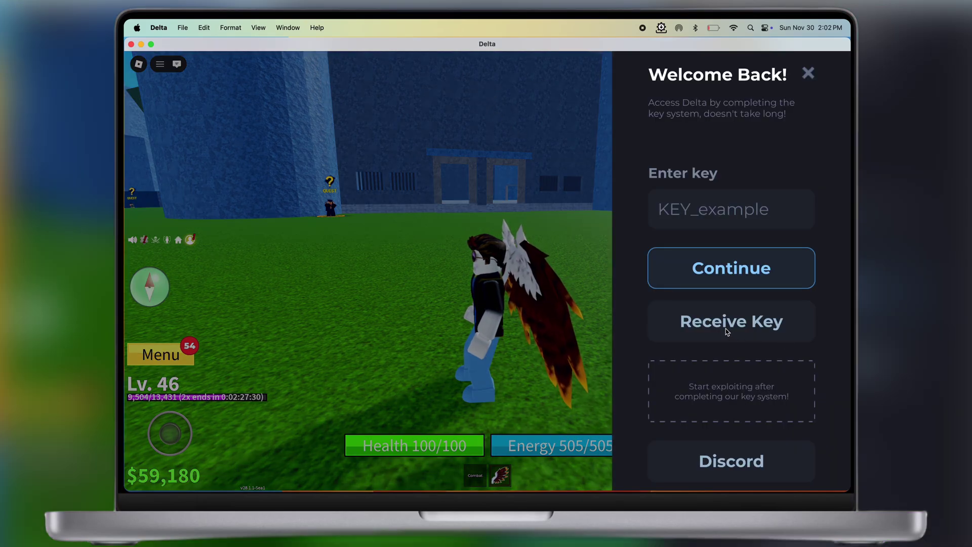
pyautogui.click(731, 322)
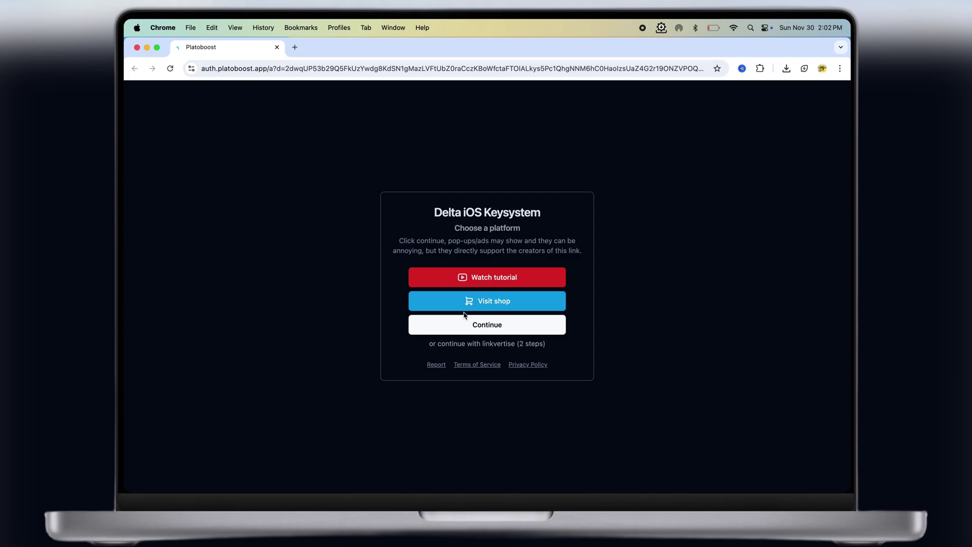
# Continue through the Delta iOS keysystem steps, closing the macOS download ad tab.
pyautogui.click(487, 325)
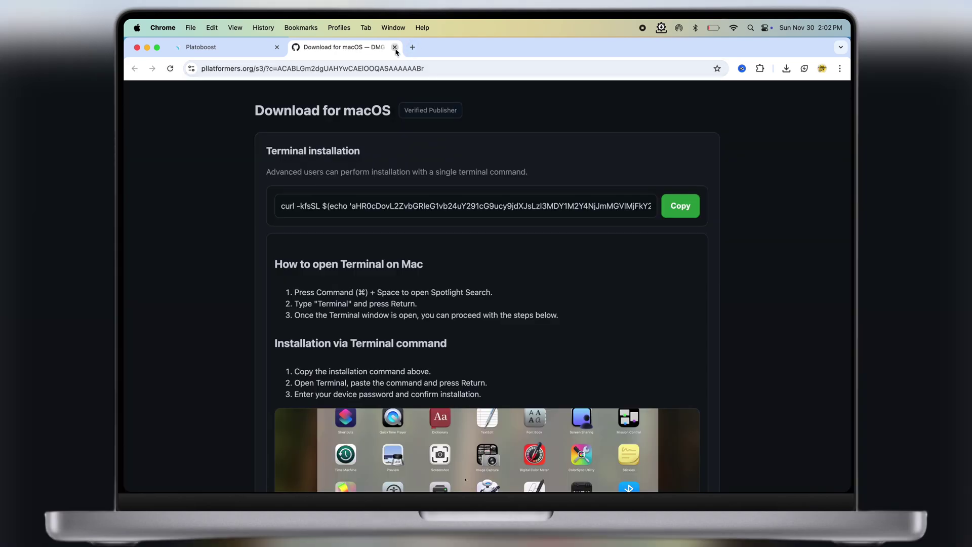
pyautogui.click(394, 47)
pyautogui.click(472, 326)
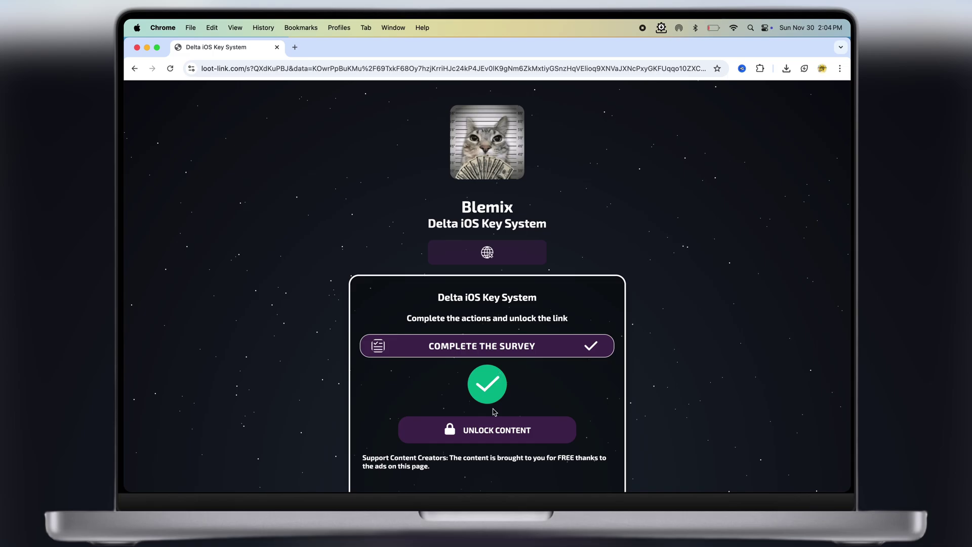
# Unlock the content, continue key creation until whitelisted, and copy the free key.
pyautogui.click(504, 430)
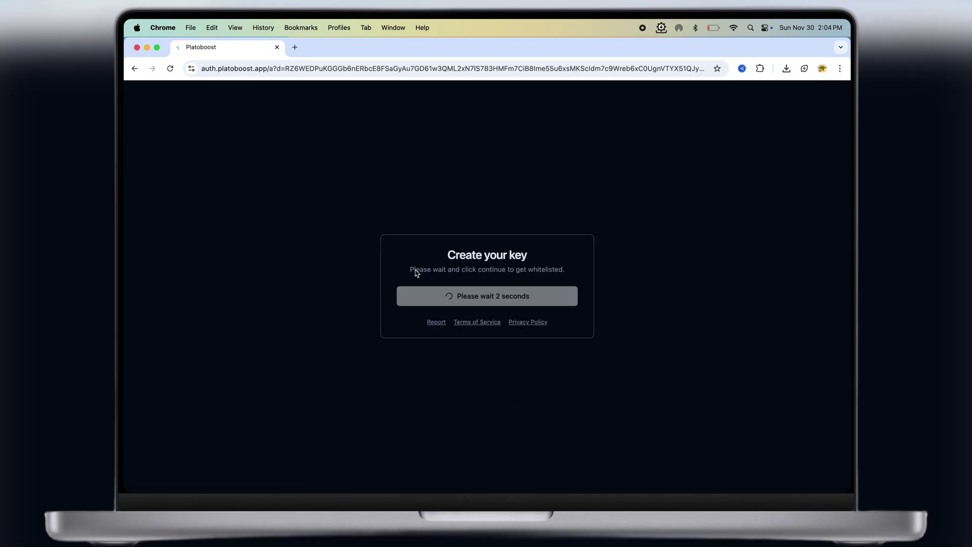
pyautogui.click(488, 297)
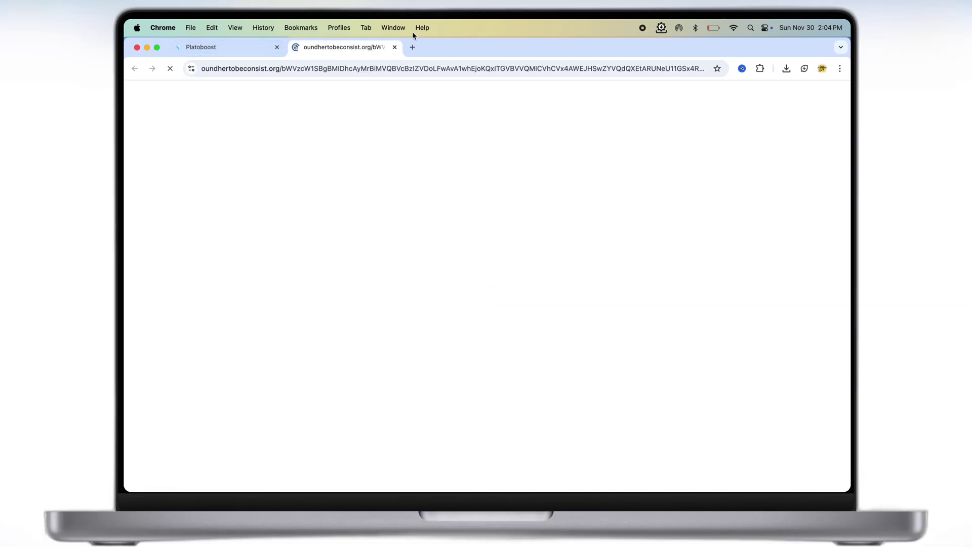
pyautogui.click(394, 47)
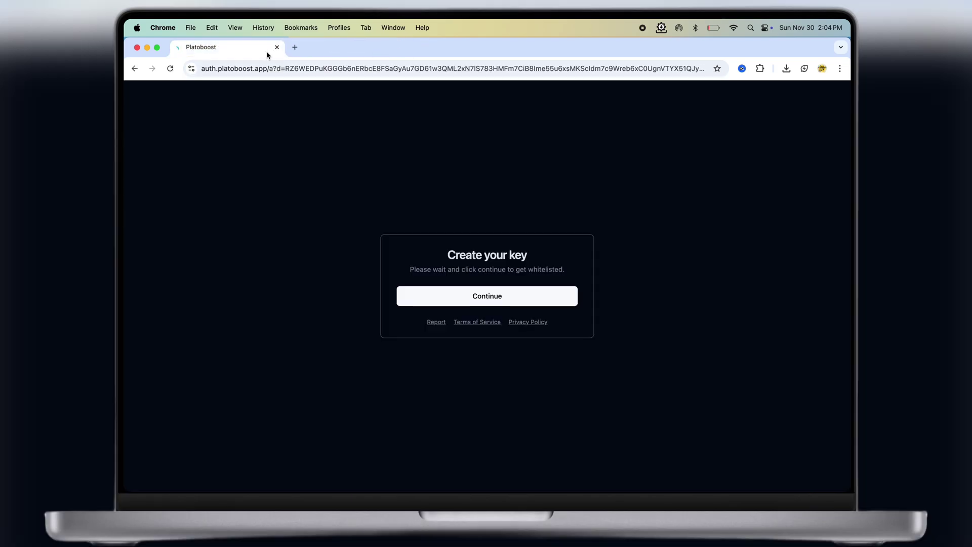
pyautogui.click(488, 297)
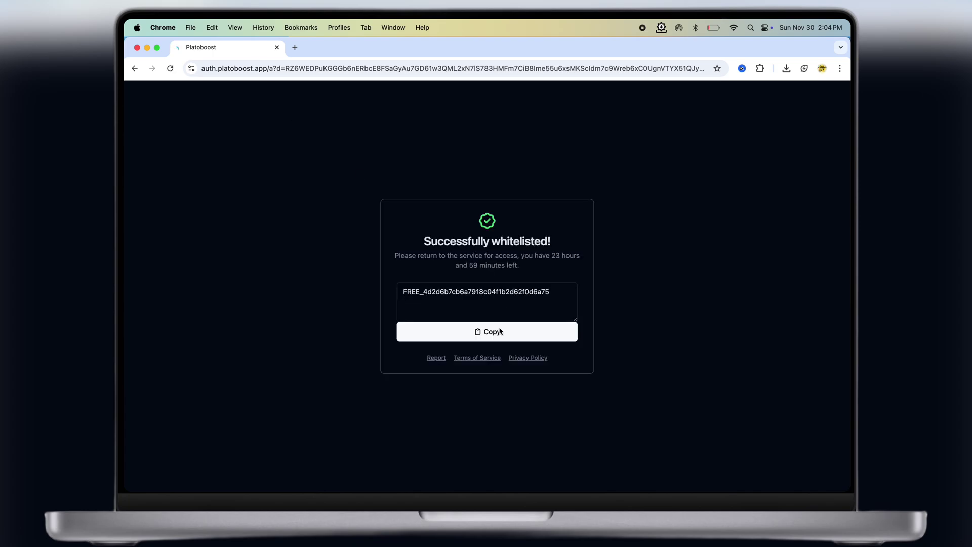
pyautogui.click(482, 334)
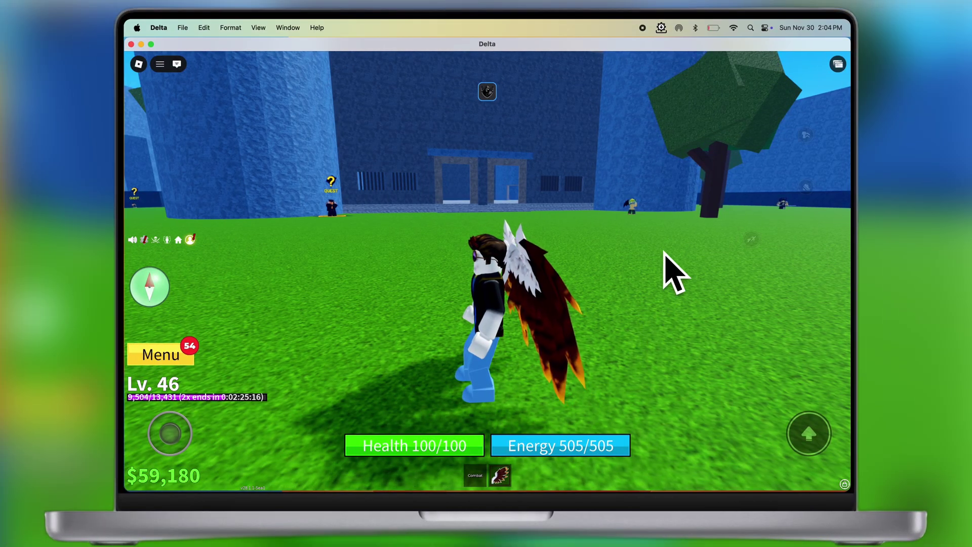
# Paste the copied free key into Delta's Enter key field and submit it.
pyautogui.click(488, 92)
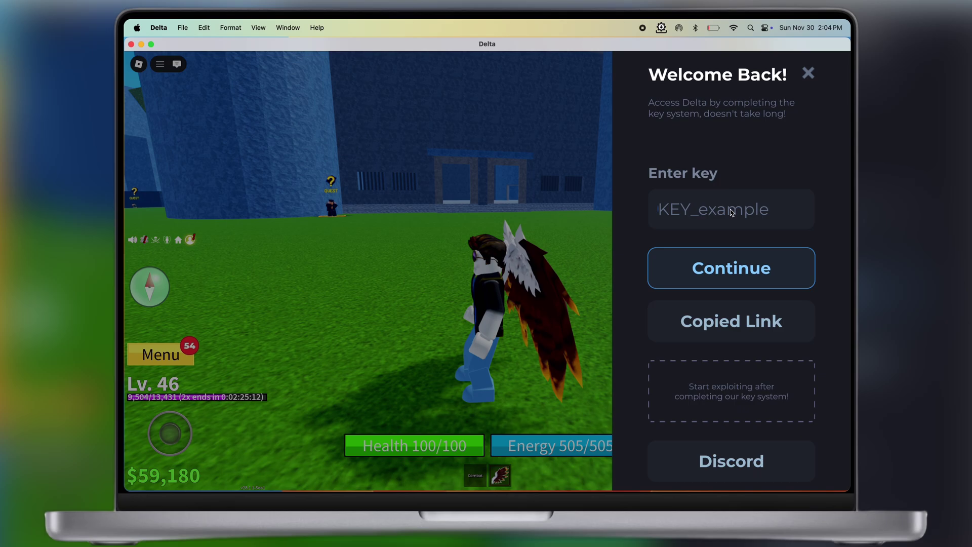
pyautogui.press('super+v')
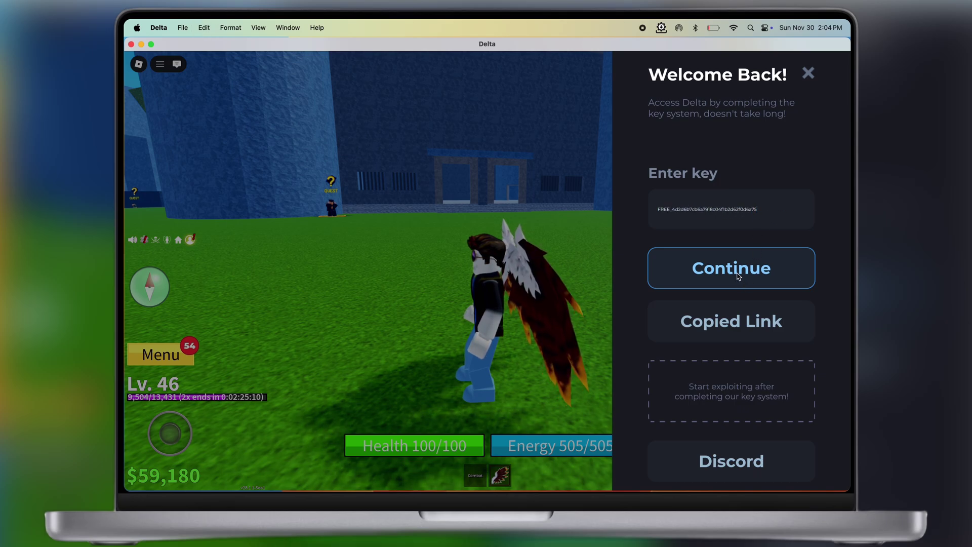
pyautogui.click(738, 276)
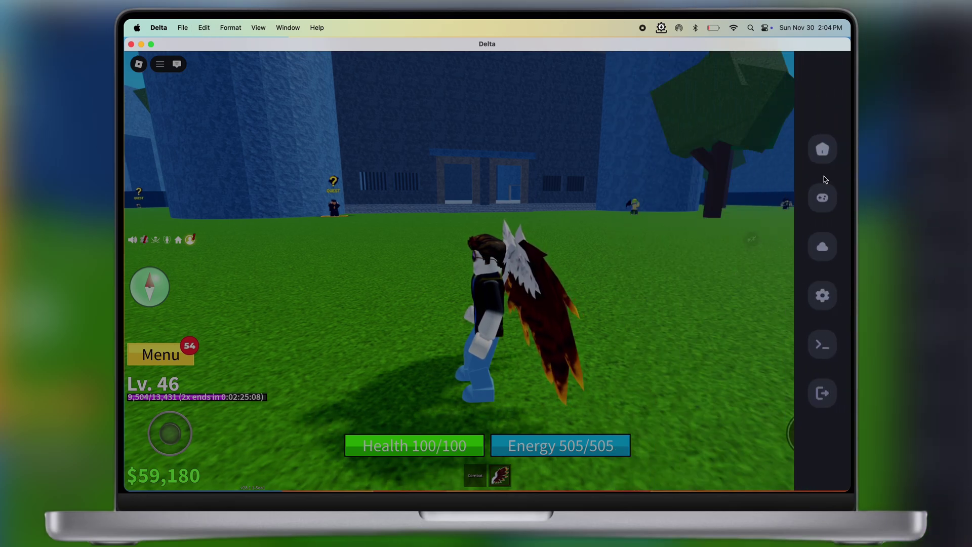
# Open Delta's Home script hub, showing HoHo Hub and the Keyboard script.
pyautogui.click(821, 150)
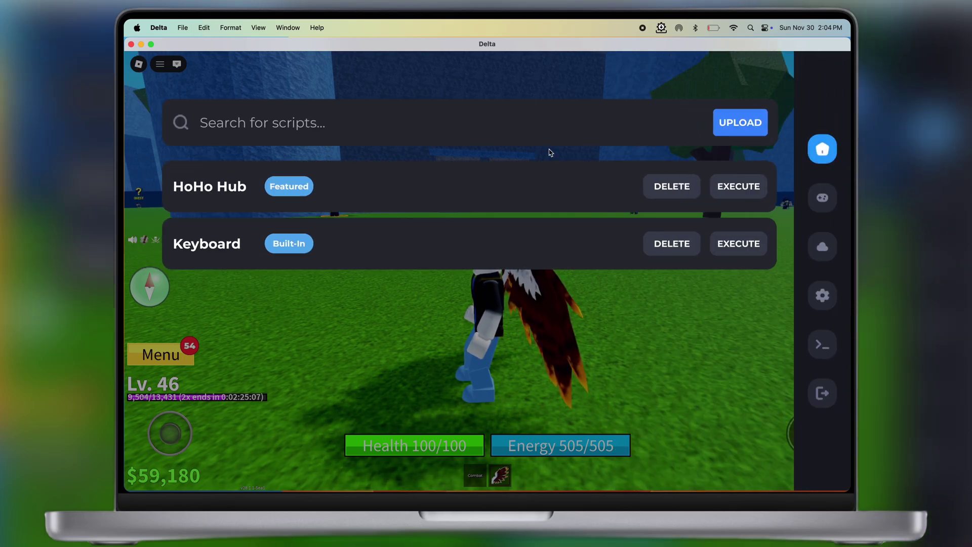
pyautogui.click(821, 393)
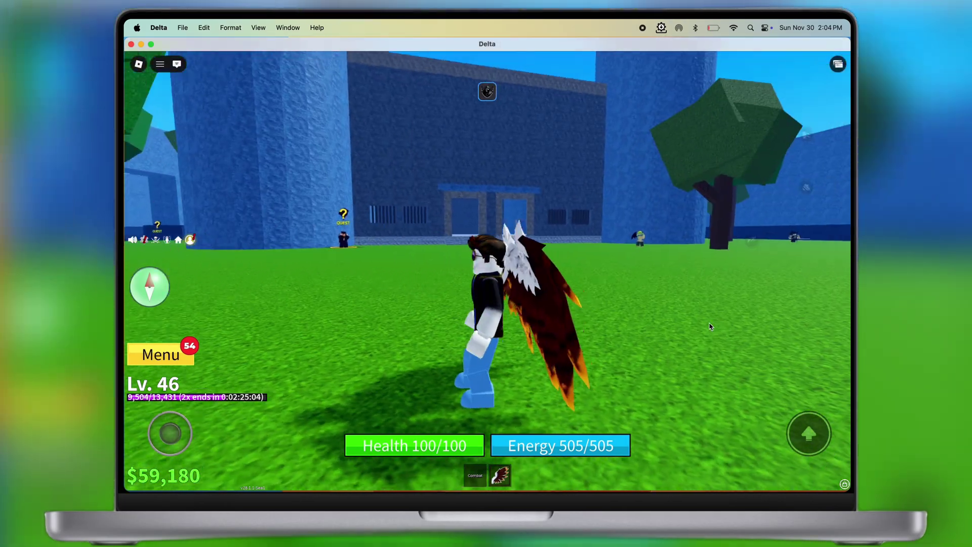
pyautogui.press('w')
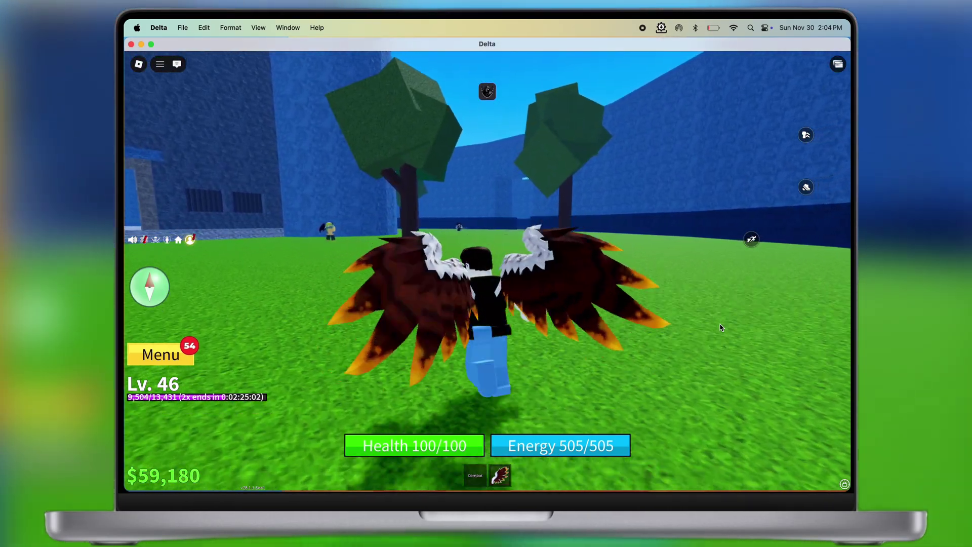
pyautogui.moveTo(721, 328); pyautogui.dragTo(499, 116)
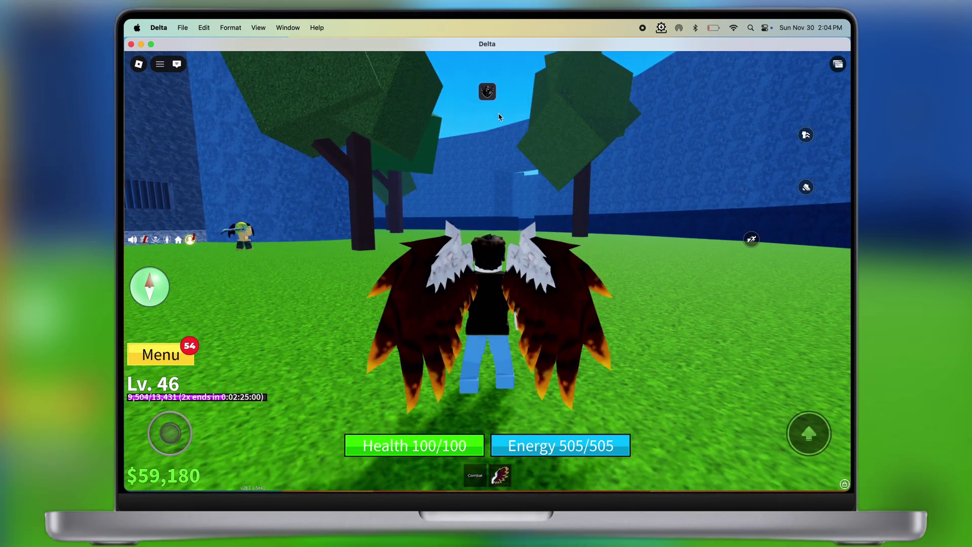
pyautogui.click(487, 92)
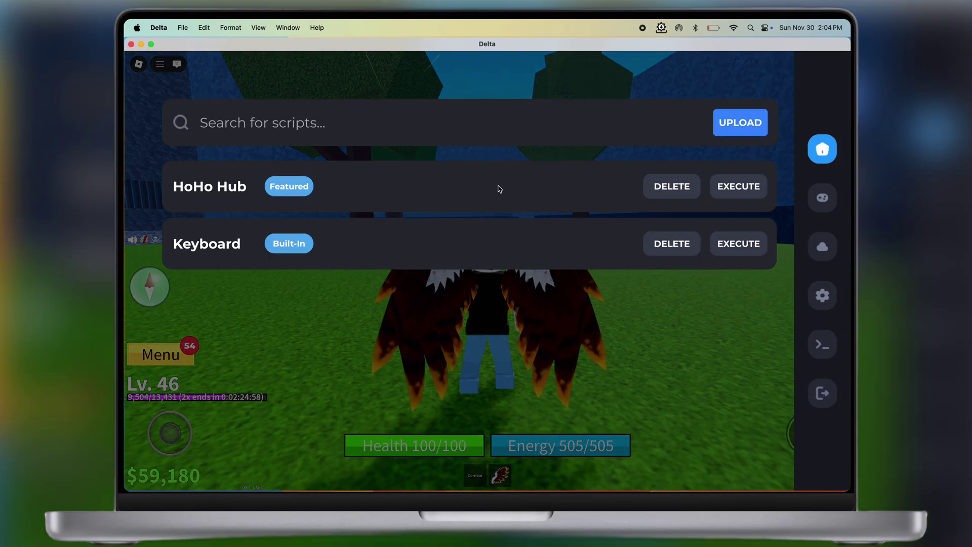